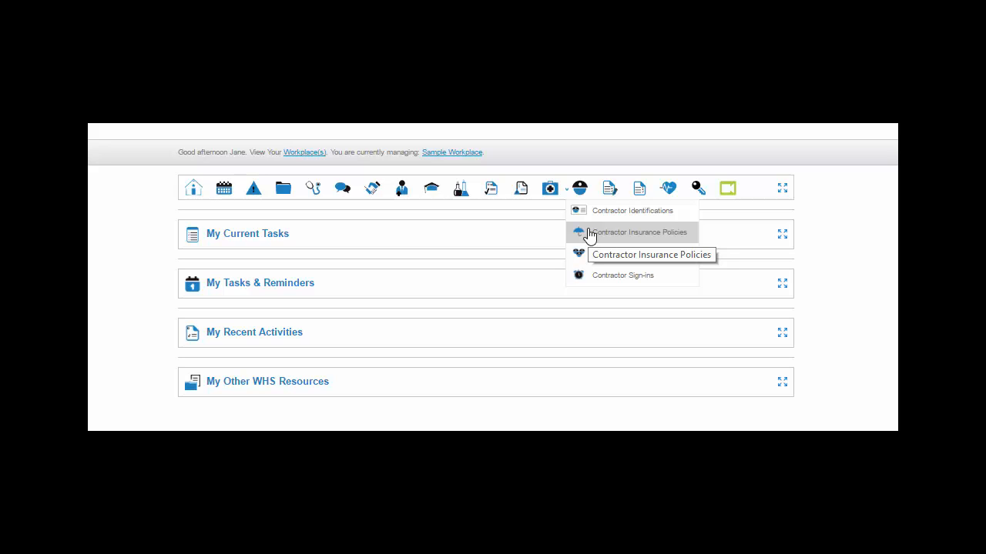
- Open the Contractor Insurance Policies module and view its help options
{"action": "left_click", "coordinate": [588, 229]}
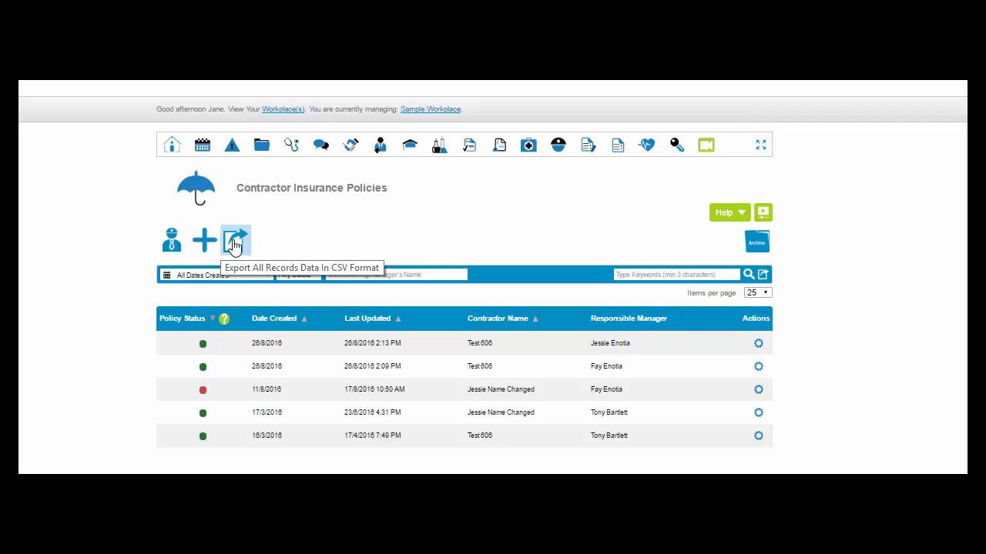
{"action": "left_click", "coordinate": [742, 216]}
{"action": "left_click", "coordinate": [742, 214]}
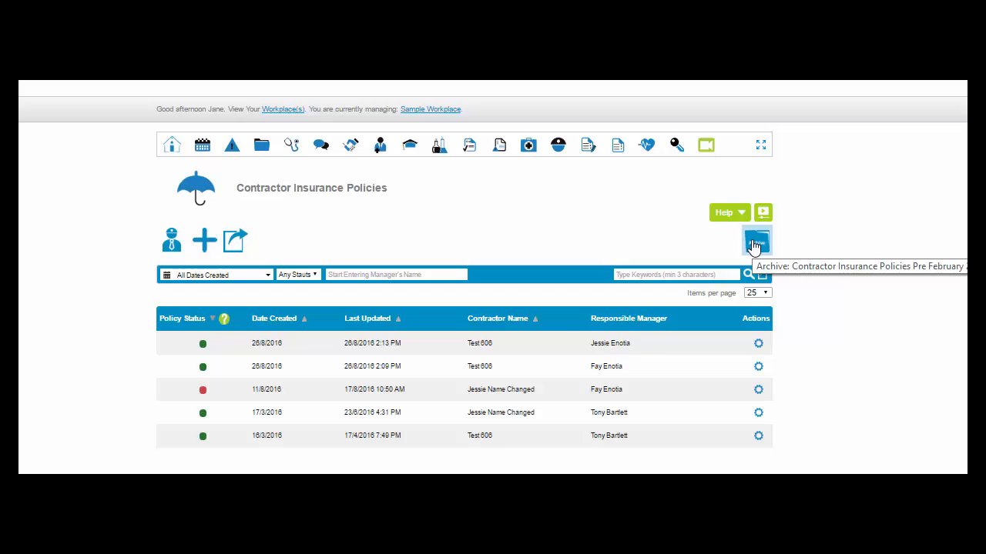
- Open the archive of contractor insurance policies and view the actions available for the first archived record
{"action": "left_click", "coordinate": [756, 244]}
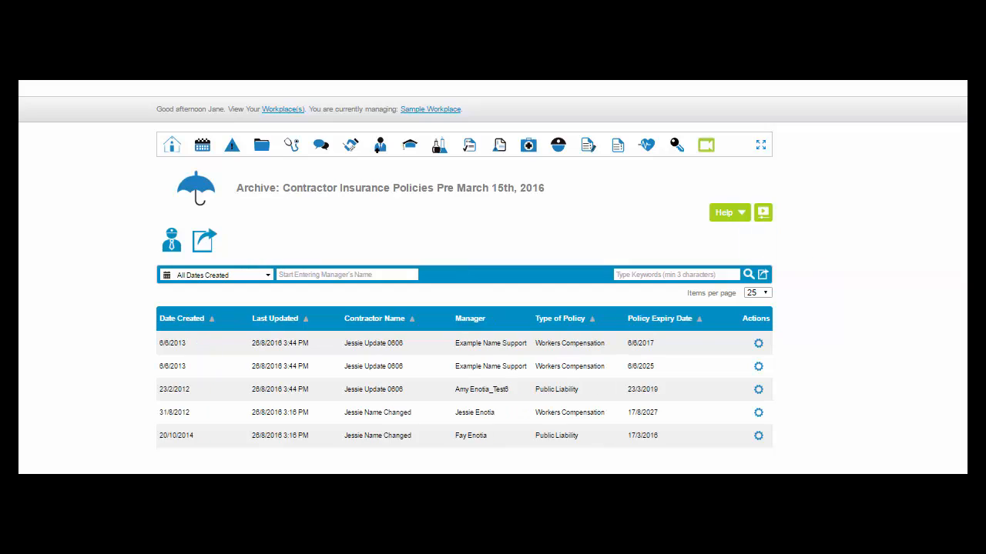
{"action": "left_click", "coordinate": [758, 344]}
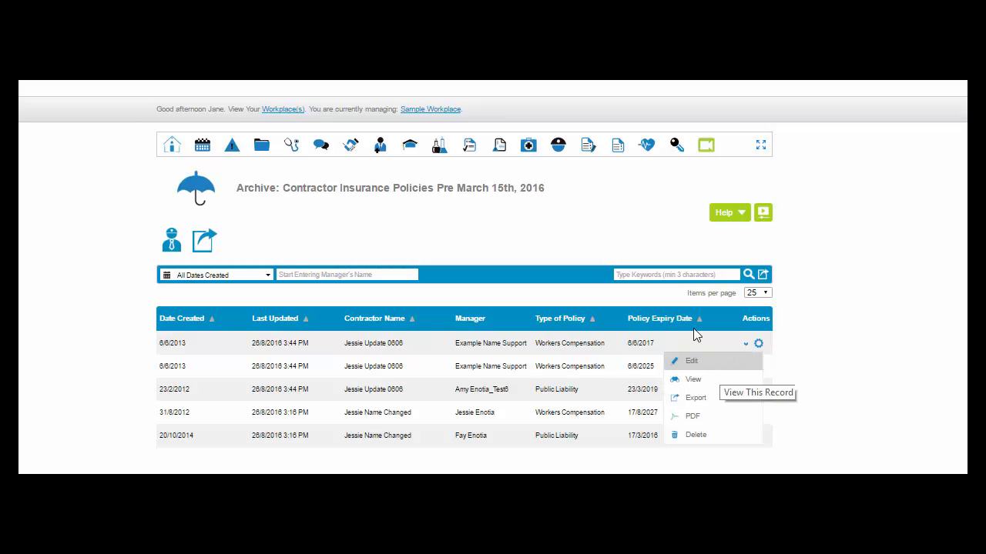
- Return to the current Contractor Insurance Policies list and examine its date-created, manager and keyword search filters
{"action": "mouse_move", "coordinate": [559, 153]}
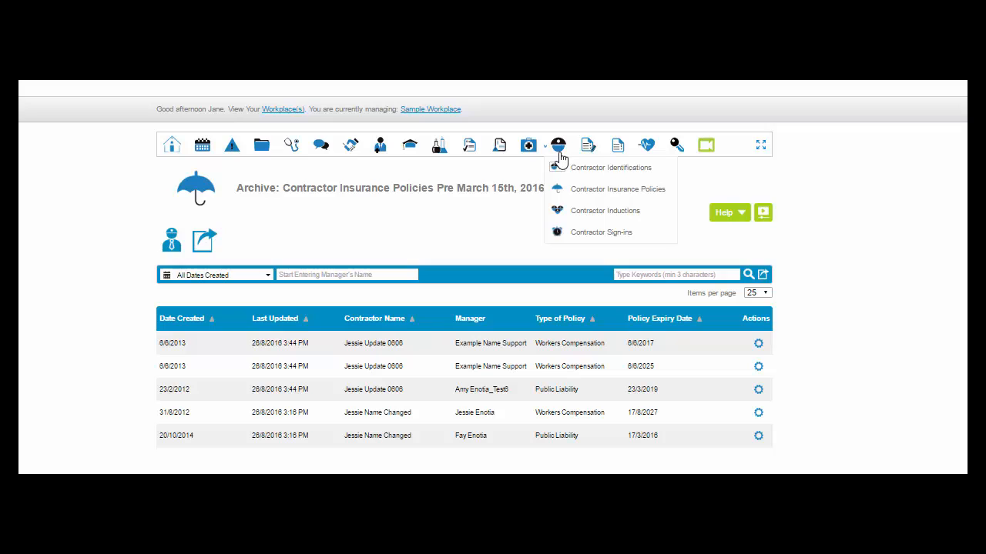
{"action": "left_click", "coordinate": [576, 190]}
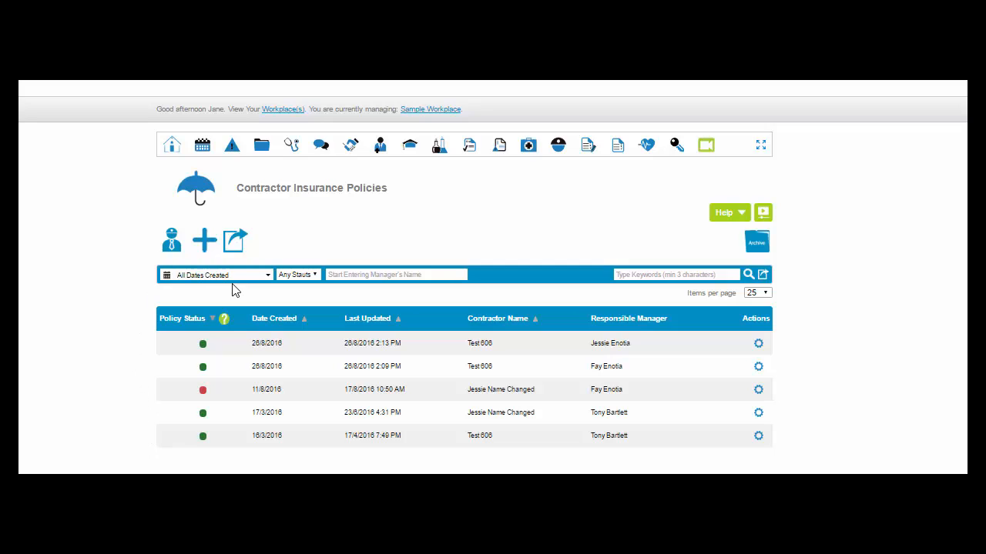
{"action": "left_click", "coordinate": [268, 275]}
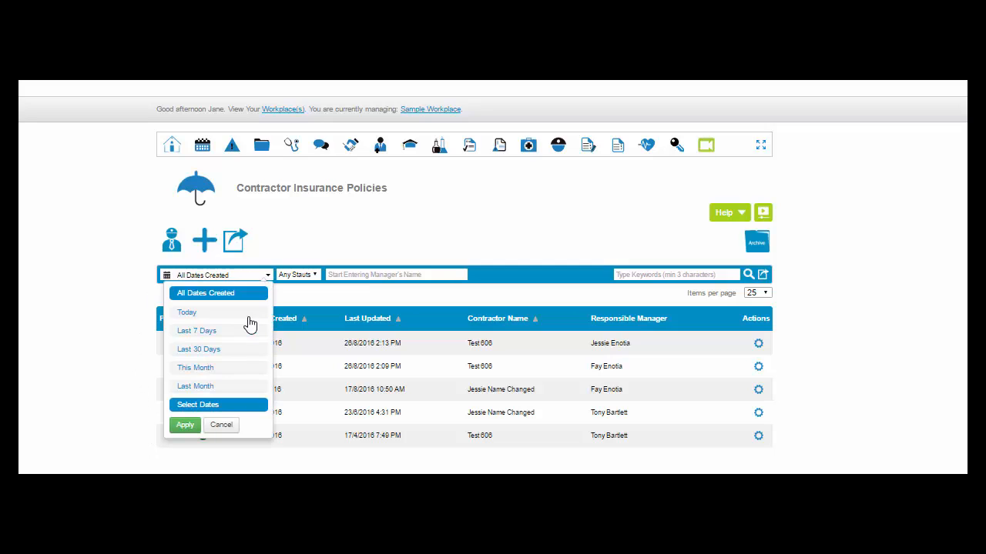
{"action": "left_click", "coordinate": [346, 275]}
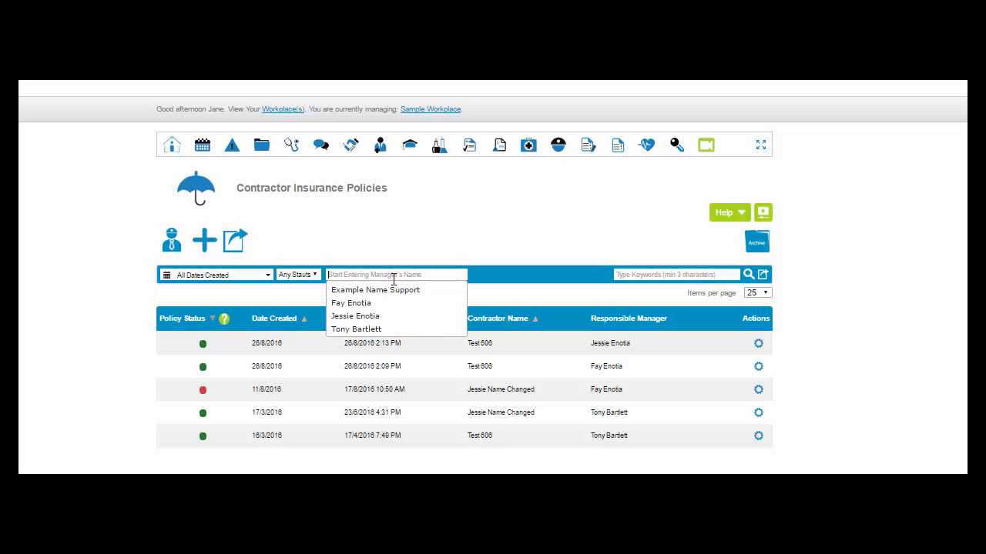
{"action": "left_click", "coordinate": [708, 278]}
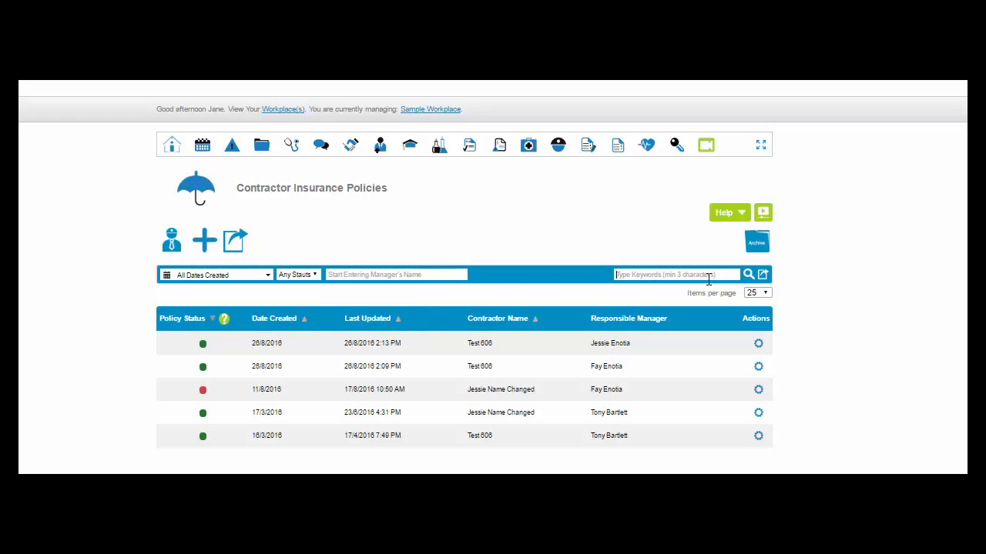
- Export the filtered search results in CSV format with all export fields included
{"action": "left_click", "coordinate": [764, 279]}
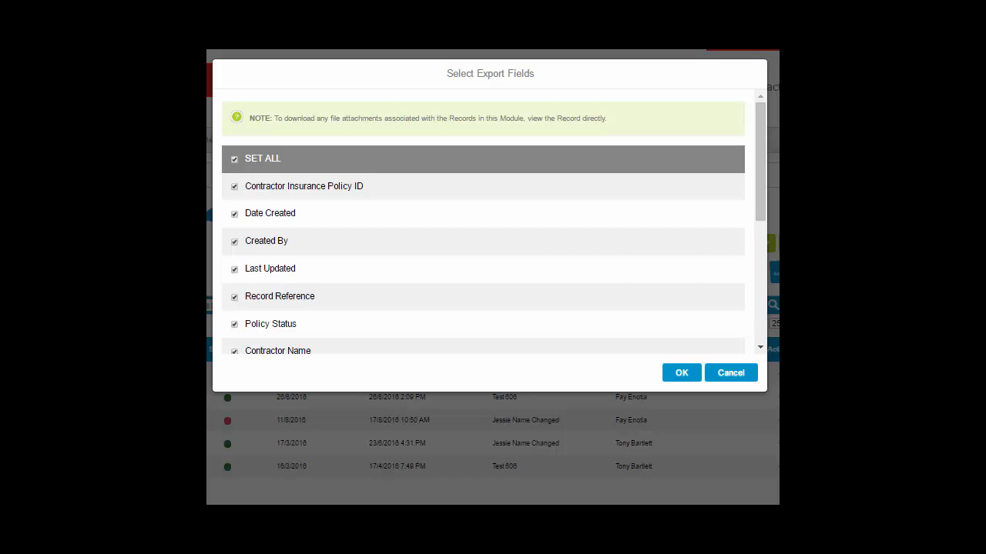
{"action": "scroll", "coordinate": [649, 284], "scroll_direction": "down", "scroll_amount": 4}
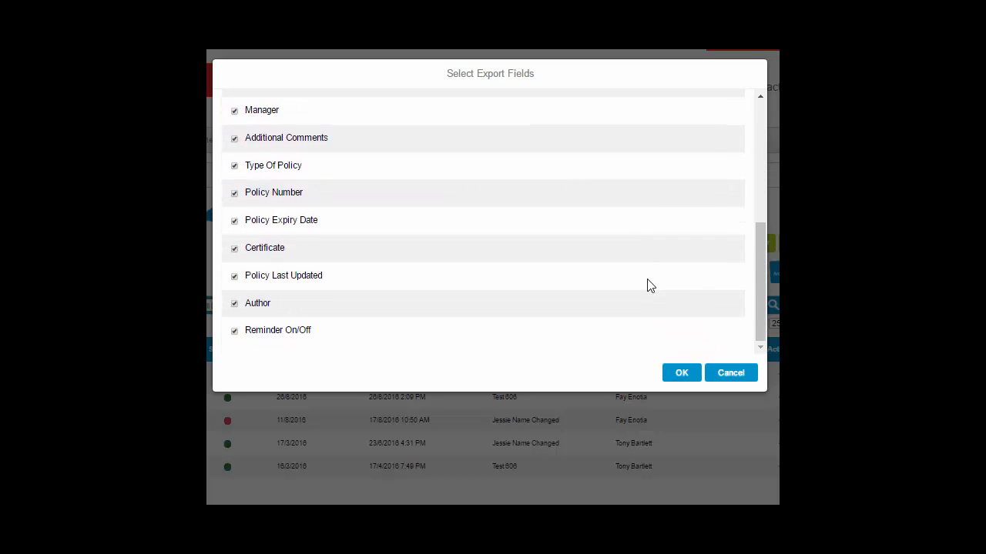
{"action": "scroll", "coordinate": [649, 284], "scroll_direction": "up", "scroll_amount": 5}
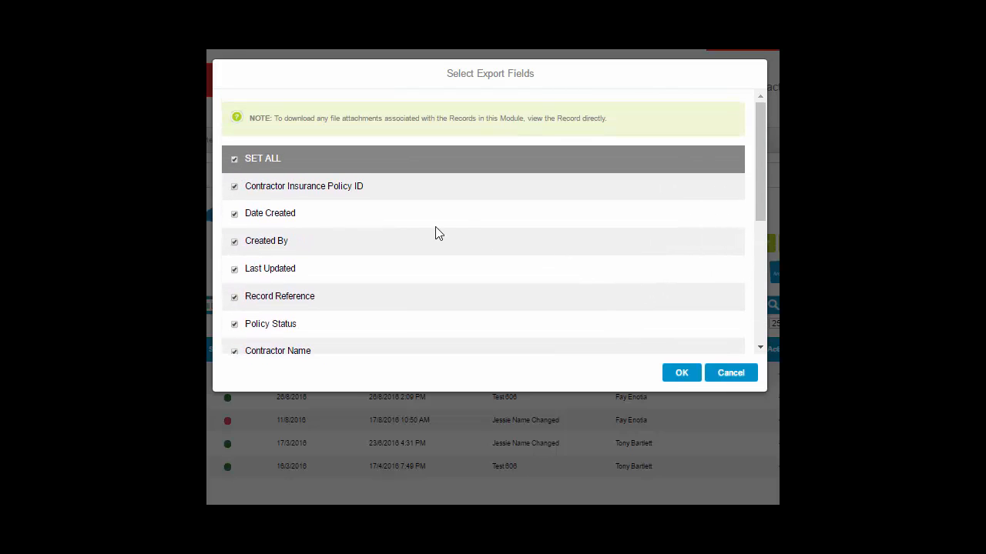
{"action": "left_click", "coordinate": [235, 187]}
{"action": "left_click", "coordinate": [234, 188]}
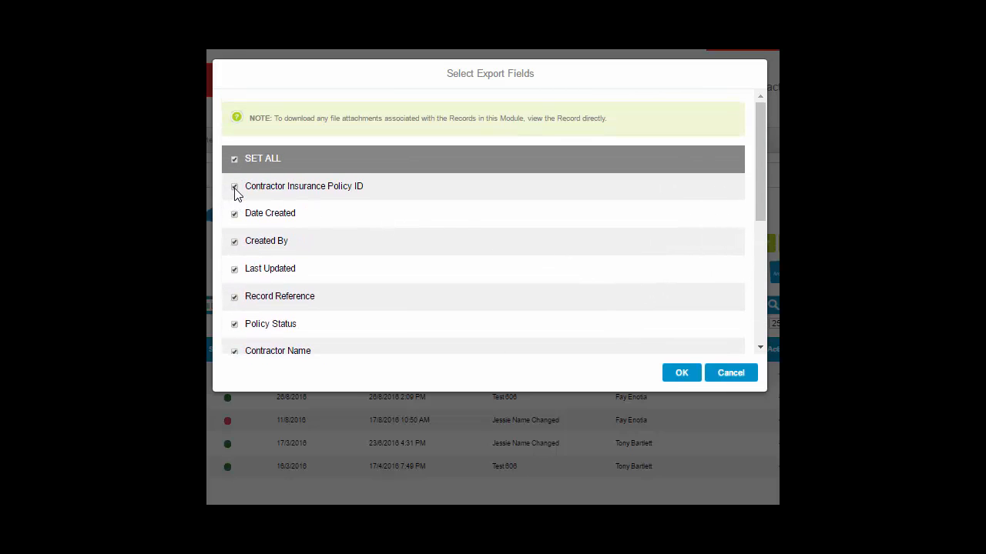
{"action": "left_click", "coordinate": [692, 378]}
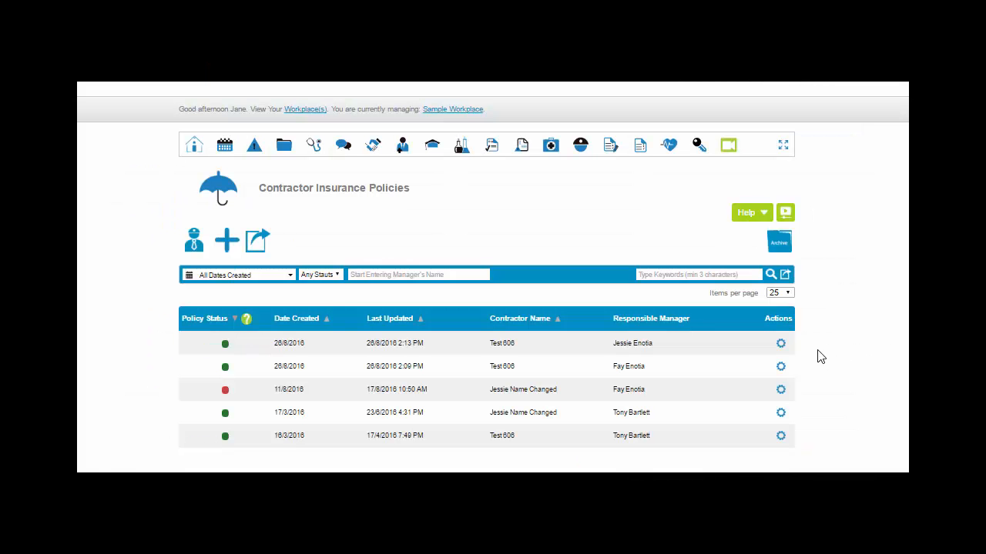
{"action": "mouse_move", "coordinate": [778, 348]}
- Start a new contractor insurance policy record and select a different responsible manager from the suggested names
{"action": "left_click", "coordinate": [227, 241]}
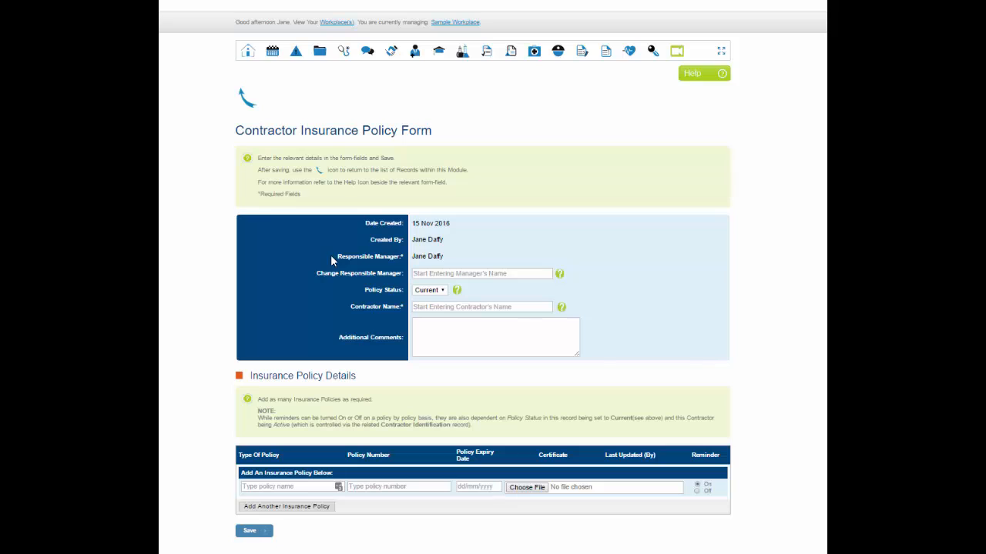
{"action": "left_click", "coordinate": [420, 274]}
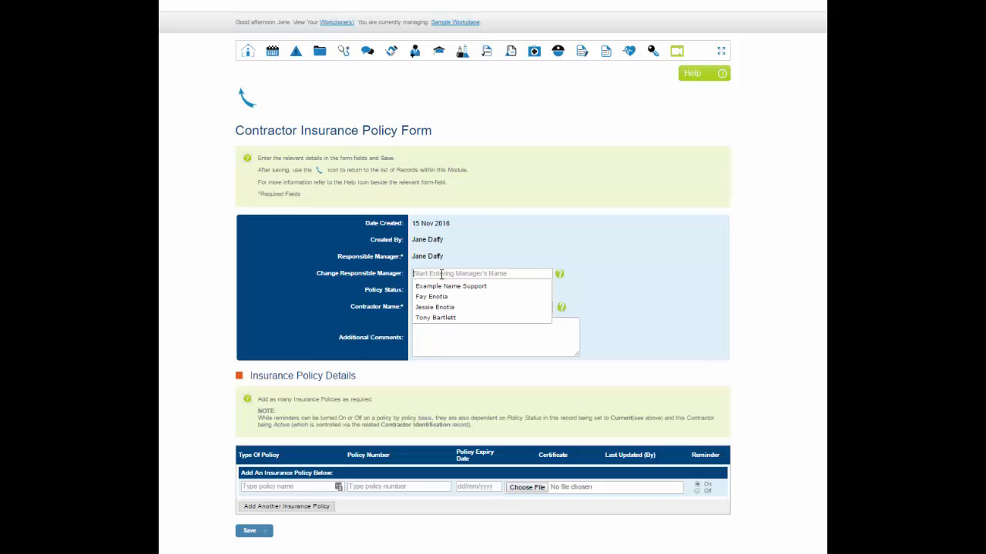
{"action": "type", "text": "ton"}
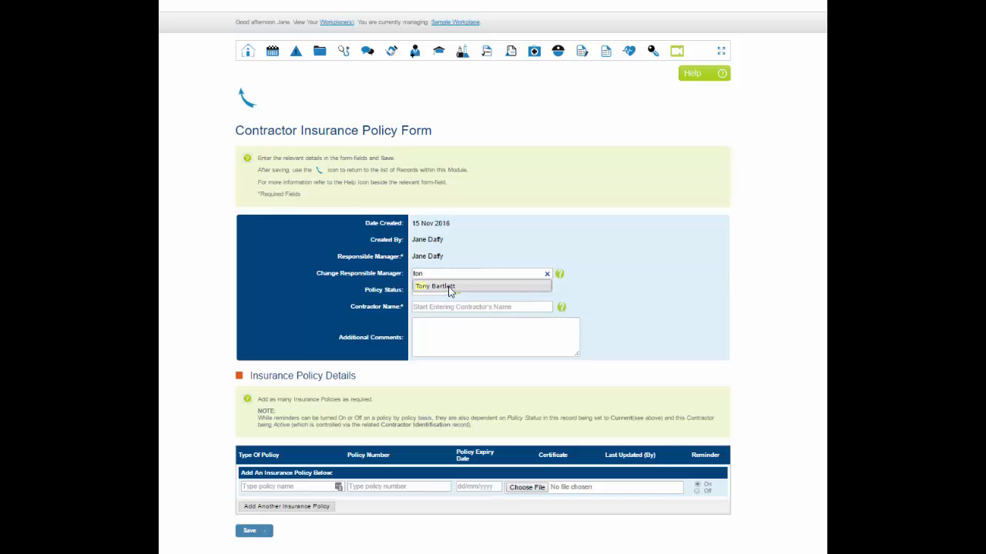
{"action": "left_click", "coordinate": [451, 292]}
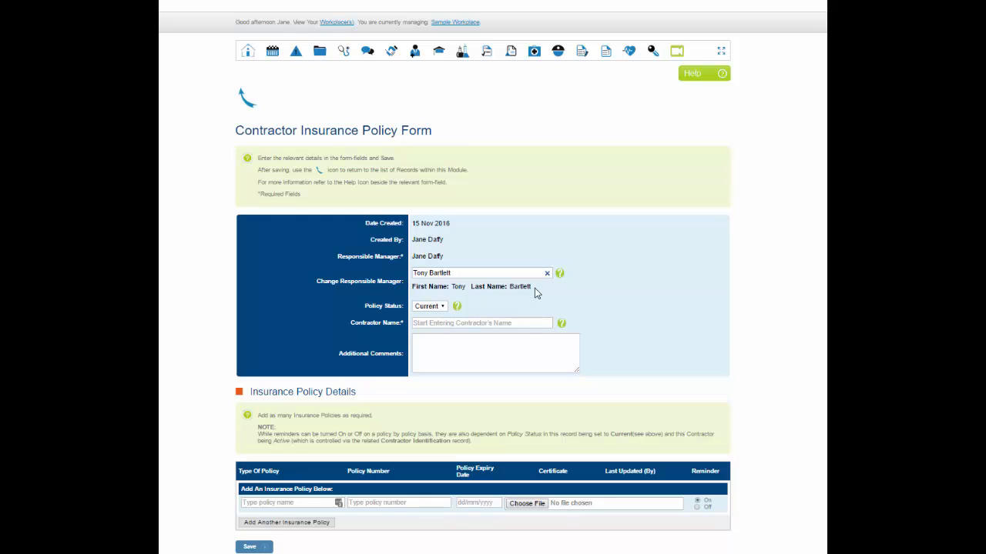
- Try to set the new record's policy status to Inactive
{"action": "left_click", "coordinate": [444, 306]}
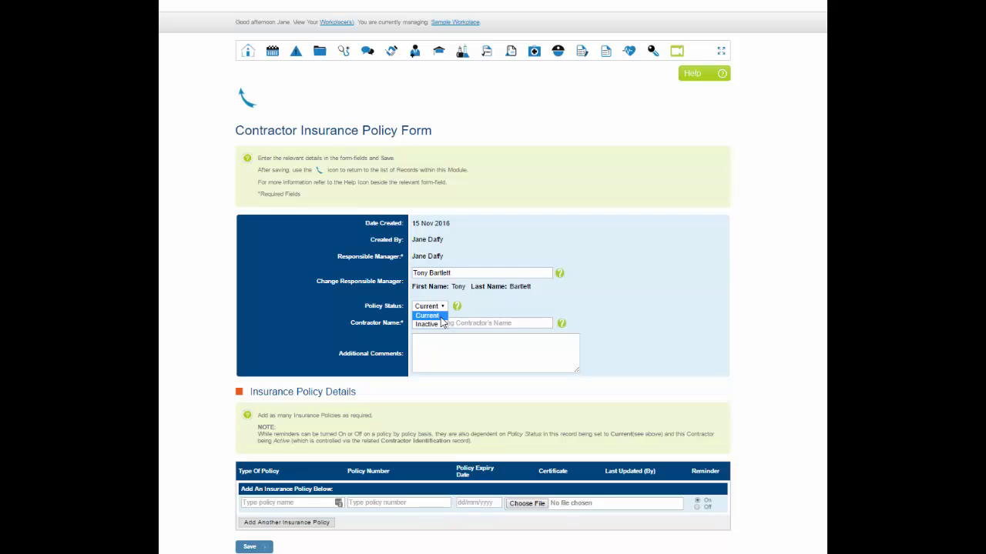
{"action": "left_click", "coordinate": [443, 323]}
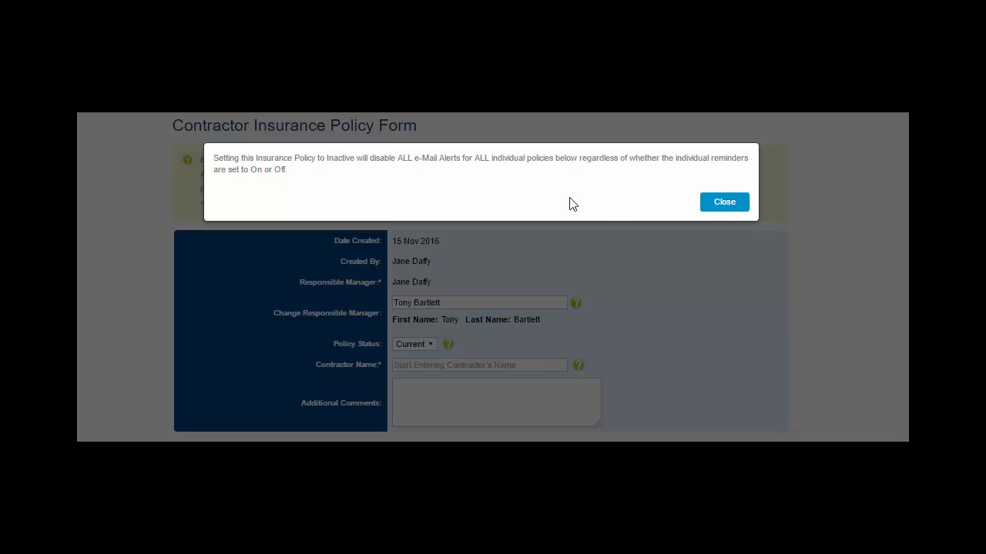
{"action": "left_click", "coordinate": [716, 206]}
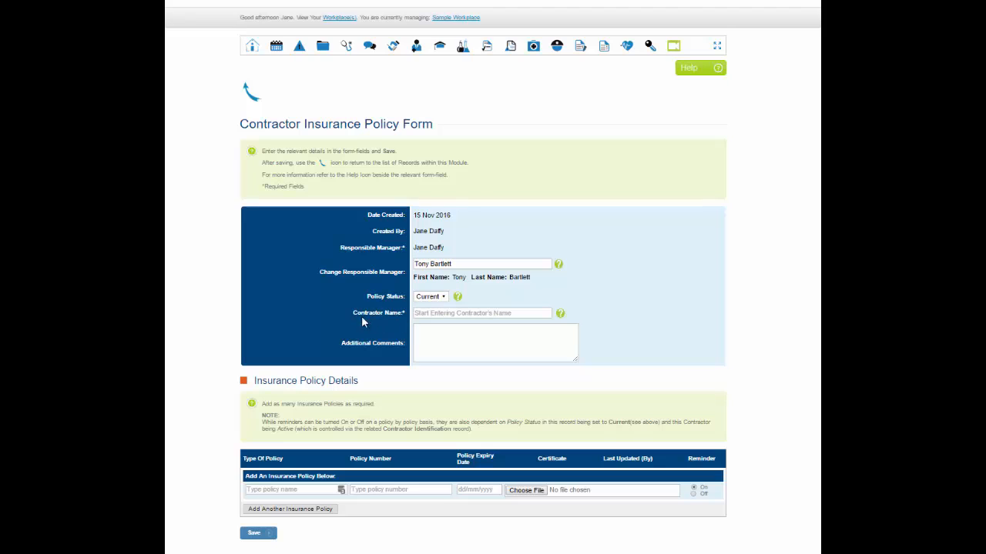
- Set the contractor name of the new policy record to Test 606
{"action": "left_click_drag", "start_coordinate": [353, 316], "coordinate": [429, 314]}
{"action": "left_click", "coordinate": [428, 314]}
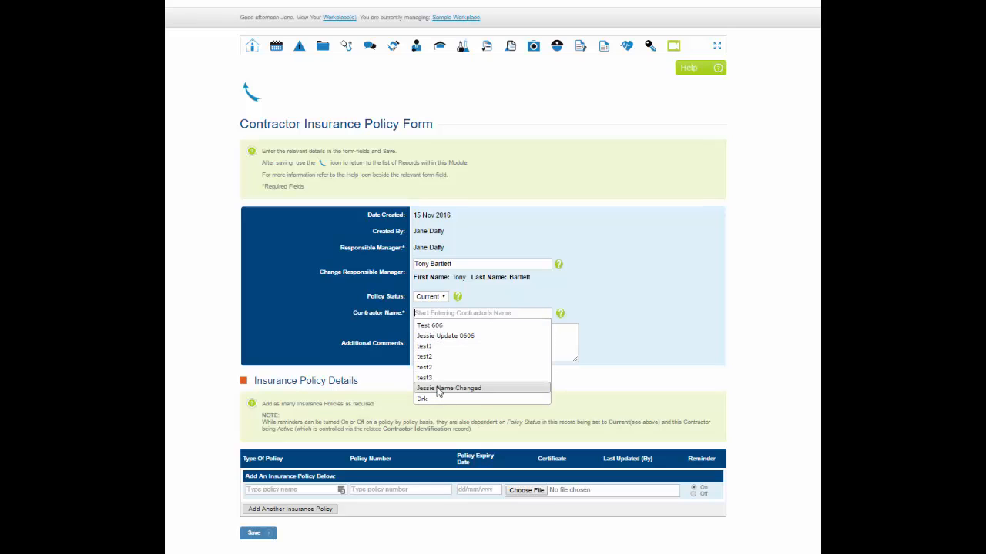
{"action": "left_click", "coordinate": [438, 328]}
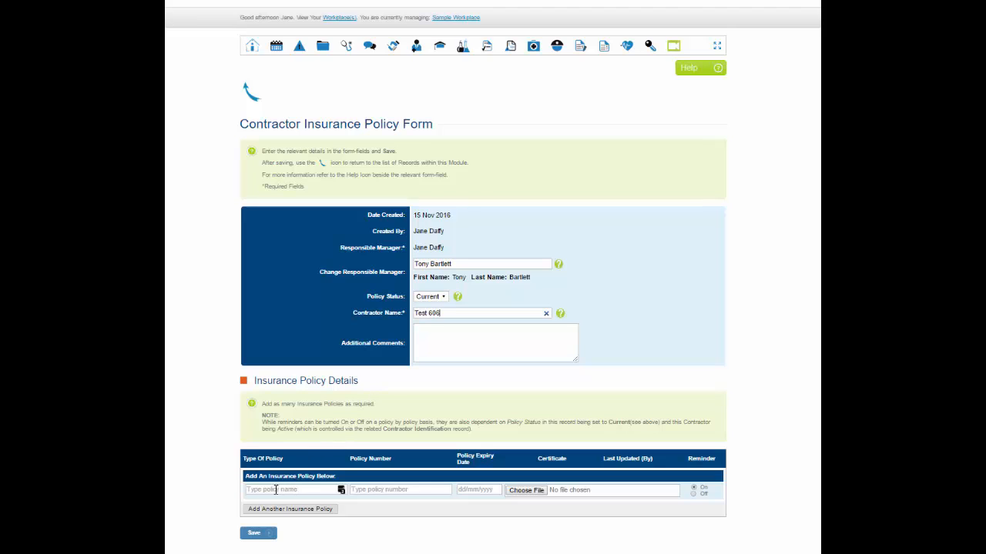
- View the suggested policy types and add further blank insurance policy rows under Insurance Policy Details
{"action": "left_click", "coordinate": [275, 490]}
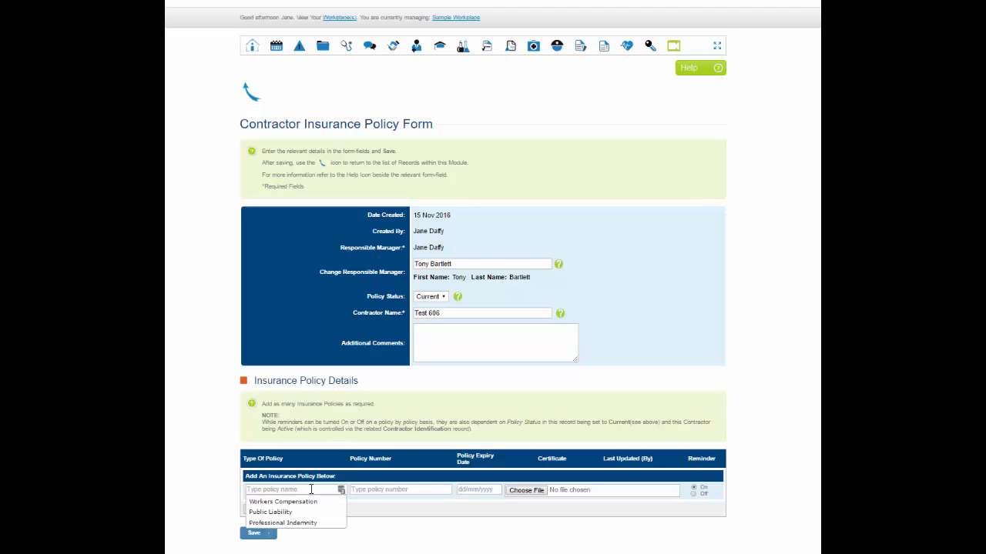
{"action": "left_click", "coordinate": [380, 489]}
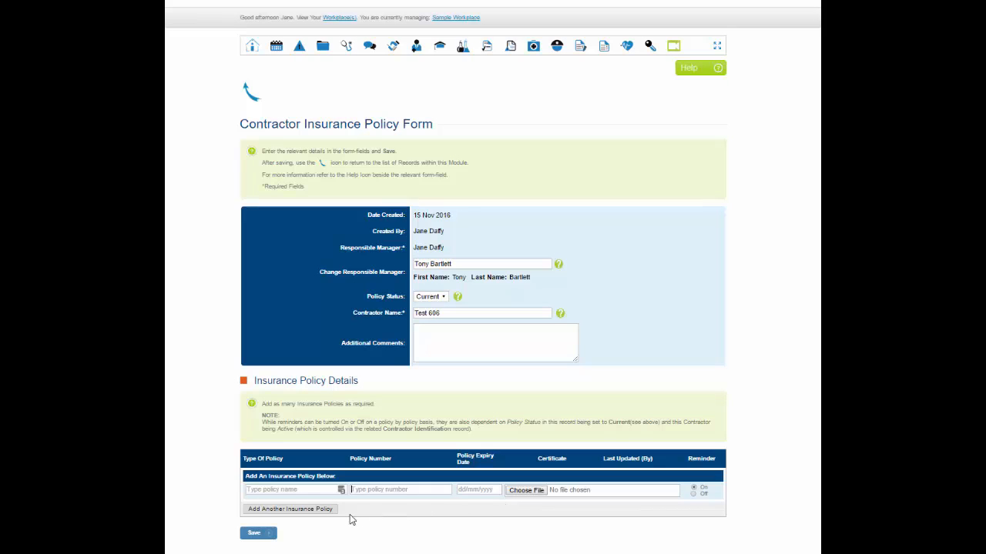
{"action": "left_click", "coordinate": [293, 510]}
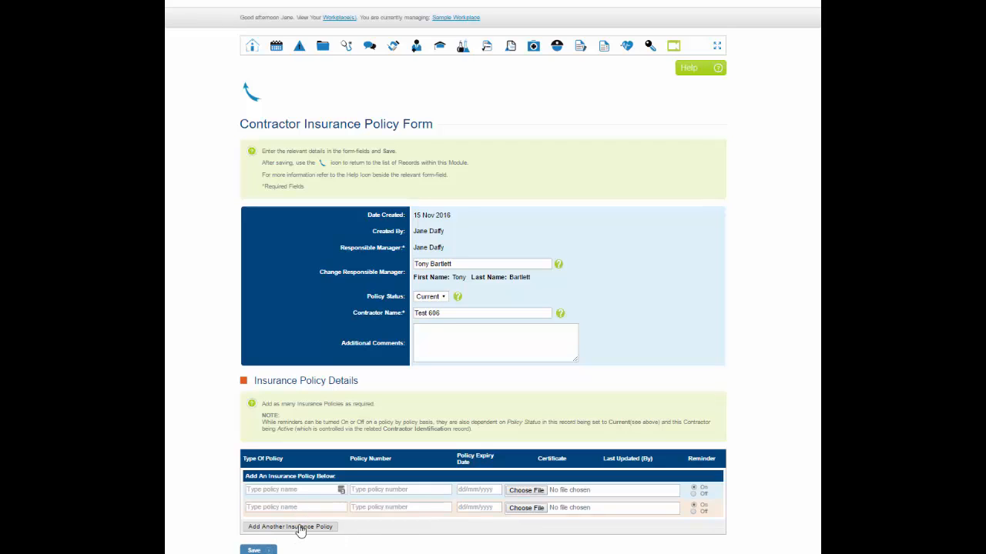
{"action": "left_click", "coordinate": [300, 528]}
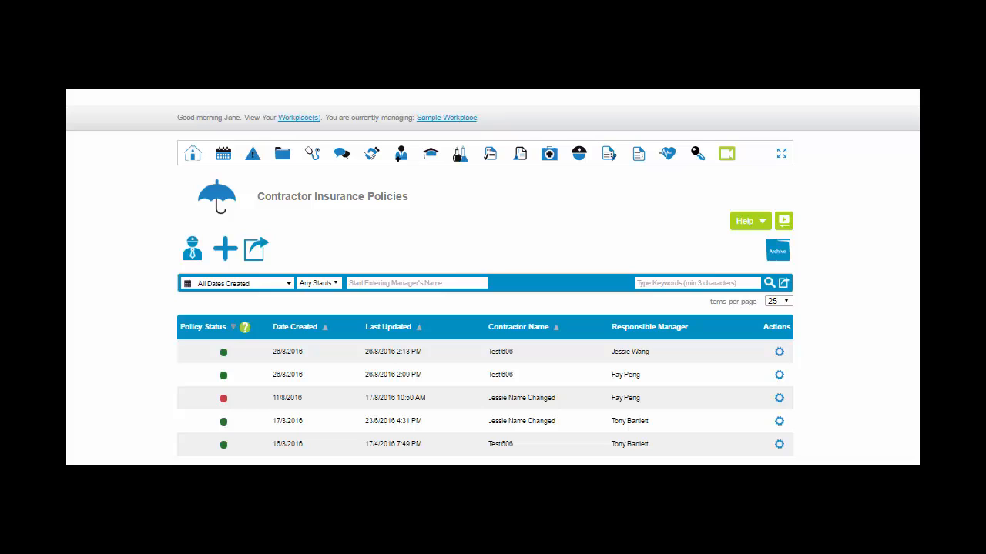
- Go to the home page and examine the November 2016 calendar in My Tasks & Reminders, then collapse it
{"action": "left_click", "coordinate": [191, 163]}
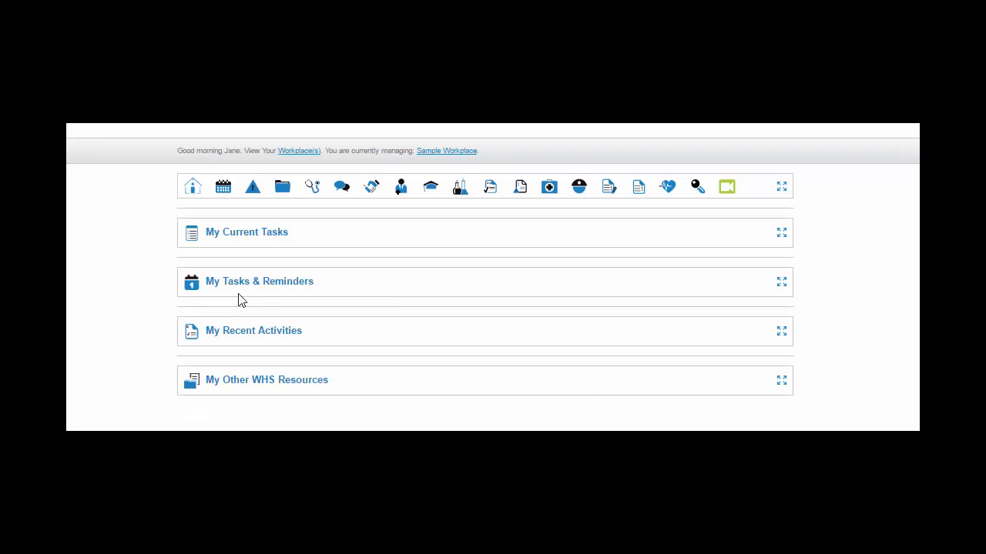
{"action": "left_click", "coordinate": [783, 287]}
{"action": "scroll", "coordinate": [786, 289], "scroll_direction": "down", "scroll_amount": 1}
{"action": "scroll", "coordinate": [785, 286], "scroll_direction": "down", "scroll_amount": 1}
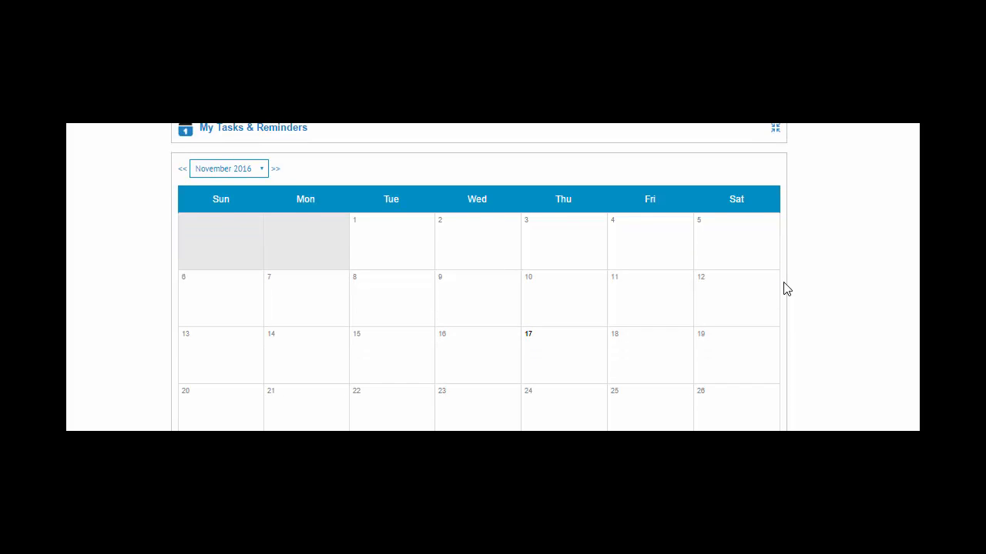
{"action": "scroll", "coordinate": [785, 286], "scroll_direction": "up", "scroll_amount": 2}
{"action": "left_click", "coordinate": [776, 284]}
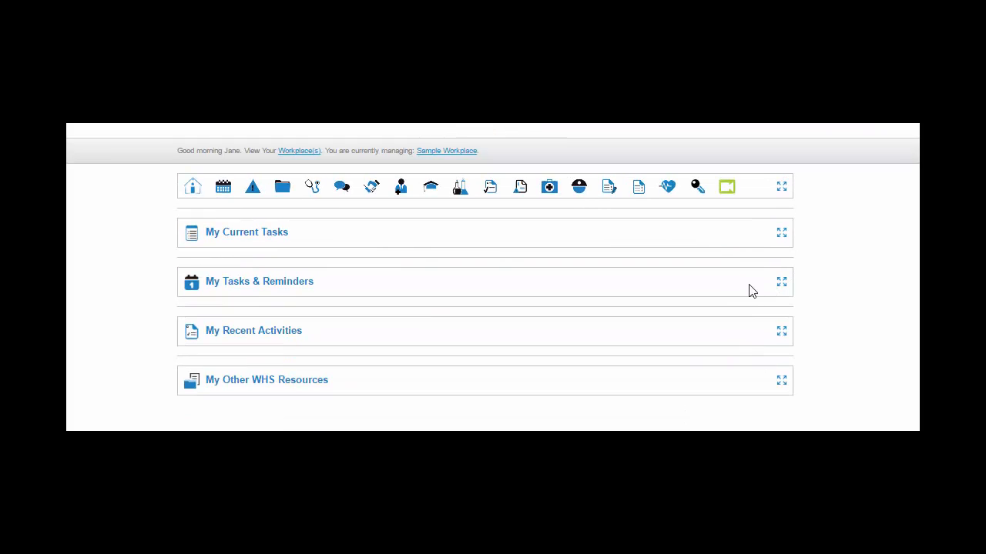
- Reopen the Contractor Insurance Policies list and show the actions available for the first Test 606 record
{"action": "mouse_move", "coordinate": [577, 202]}
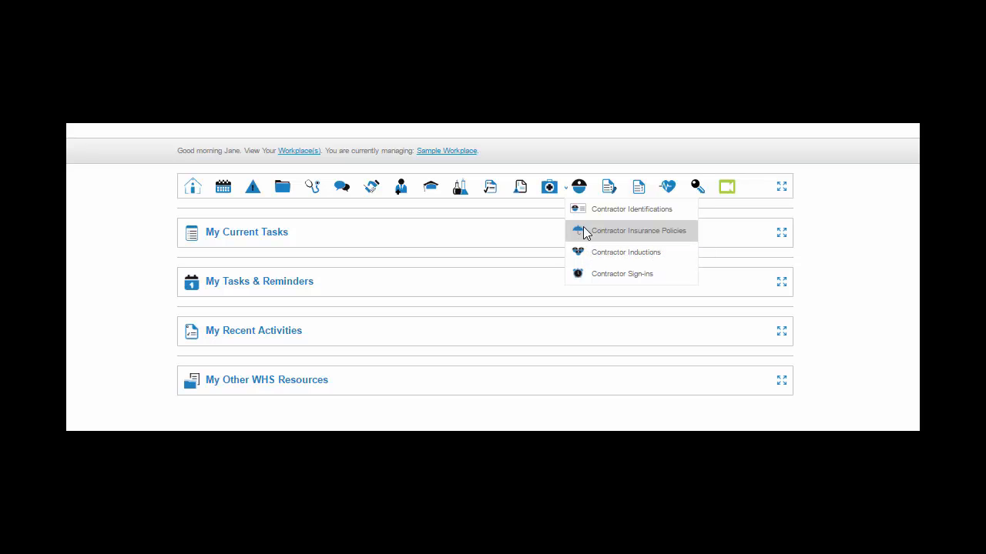
{"action": "left_click", "coordinate": [616, 231]}
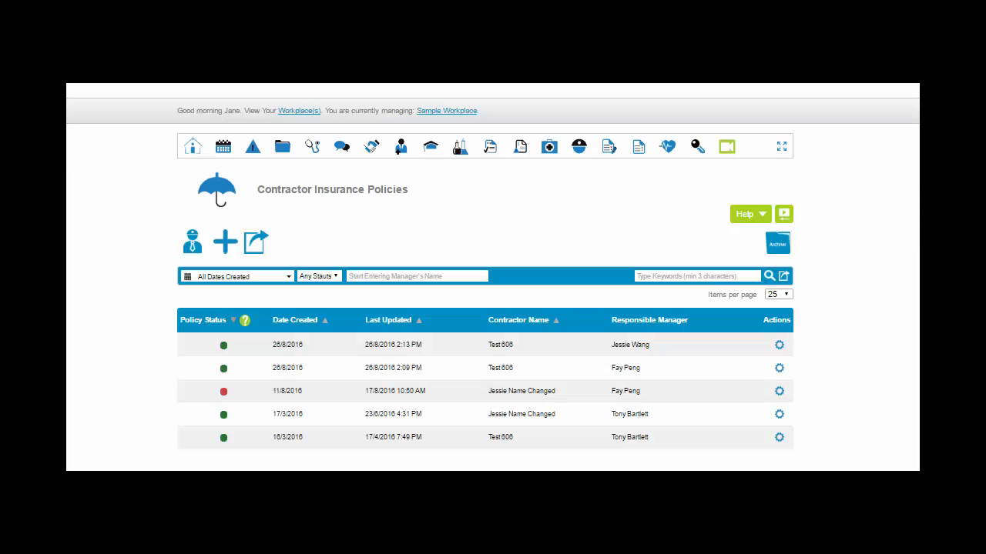
{"action": "left_click", "coordinate": [779, 347]}
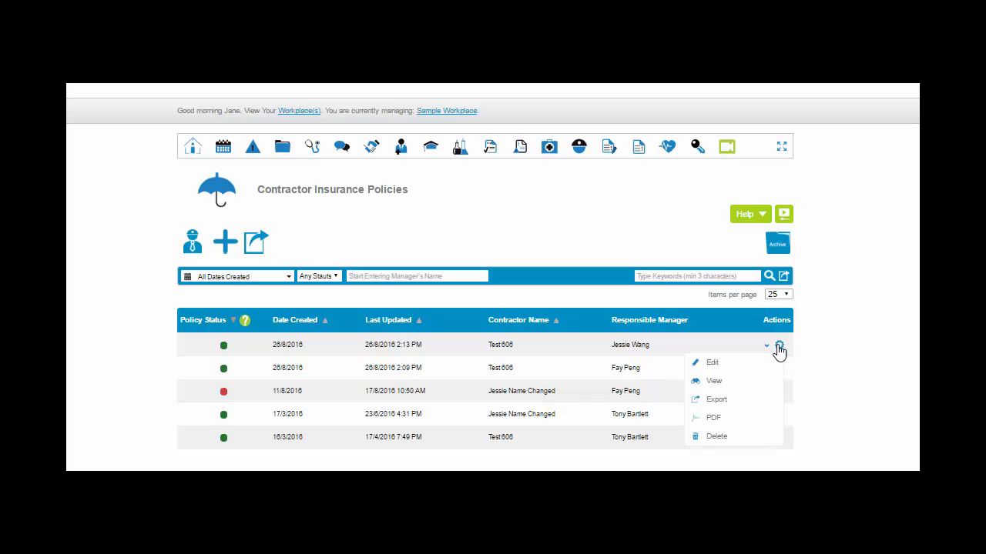